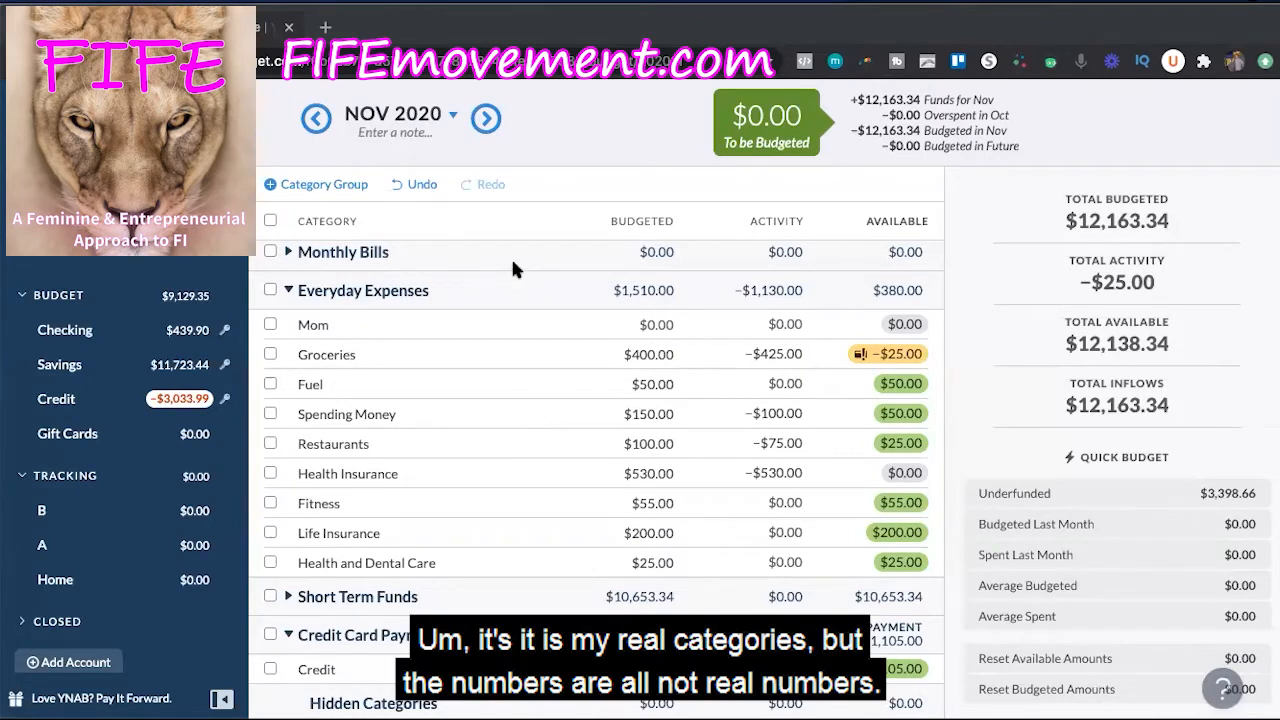
# Cover the Groceries overspending with money from the Fuel category
pyautogui.scroll(1, 512, 263)
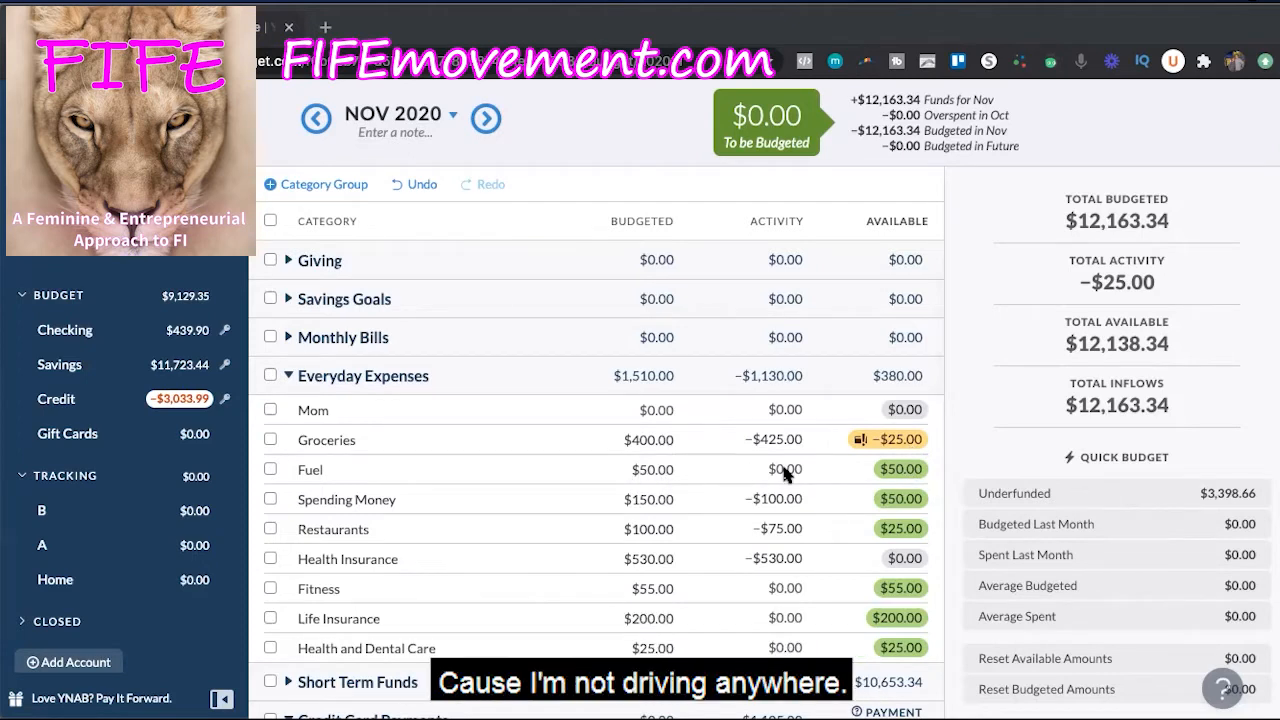
pyautogui.click(883, 475)
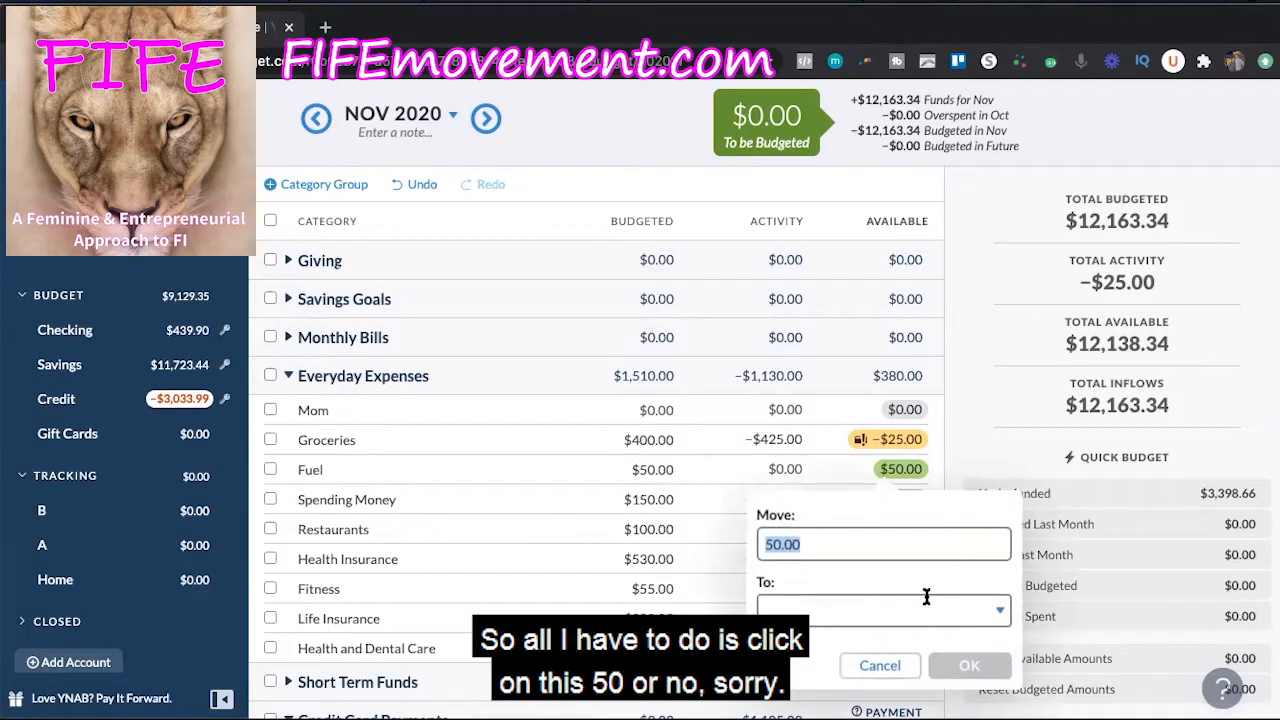
pyautogui.click(880, 665)
pyautogui.click(893, 439)
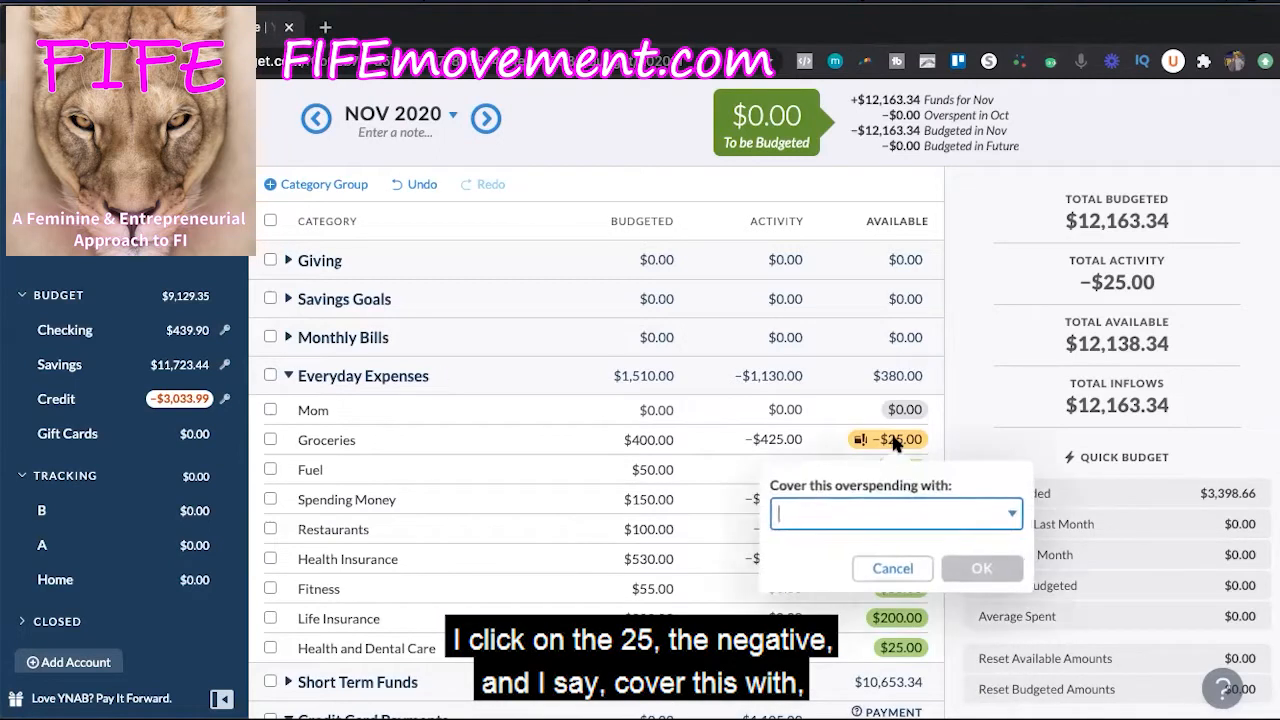
pyautogui.click(866, 505)
pyautogui.scroll(-4, 866, 432)
pyautogui.scroll(-3, 866, 425)
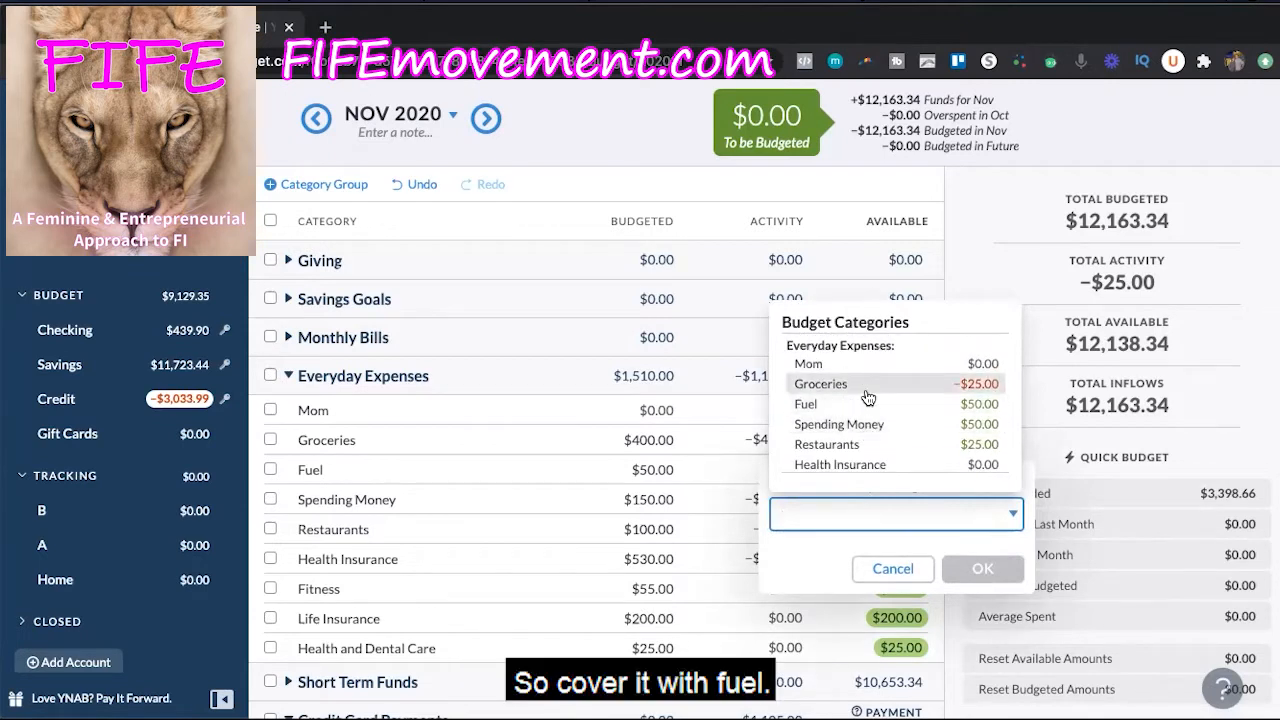
pyautogui.click(866, 404)
pyautogui.click(982, 568)
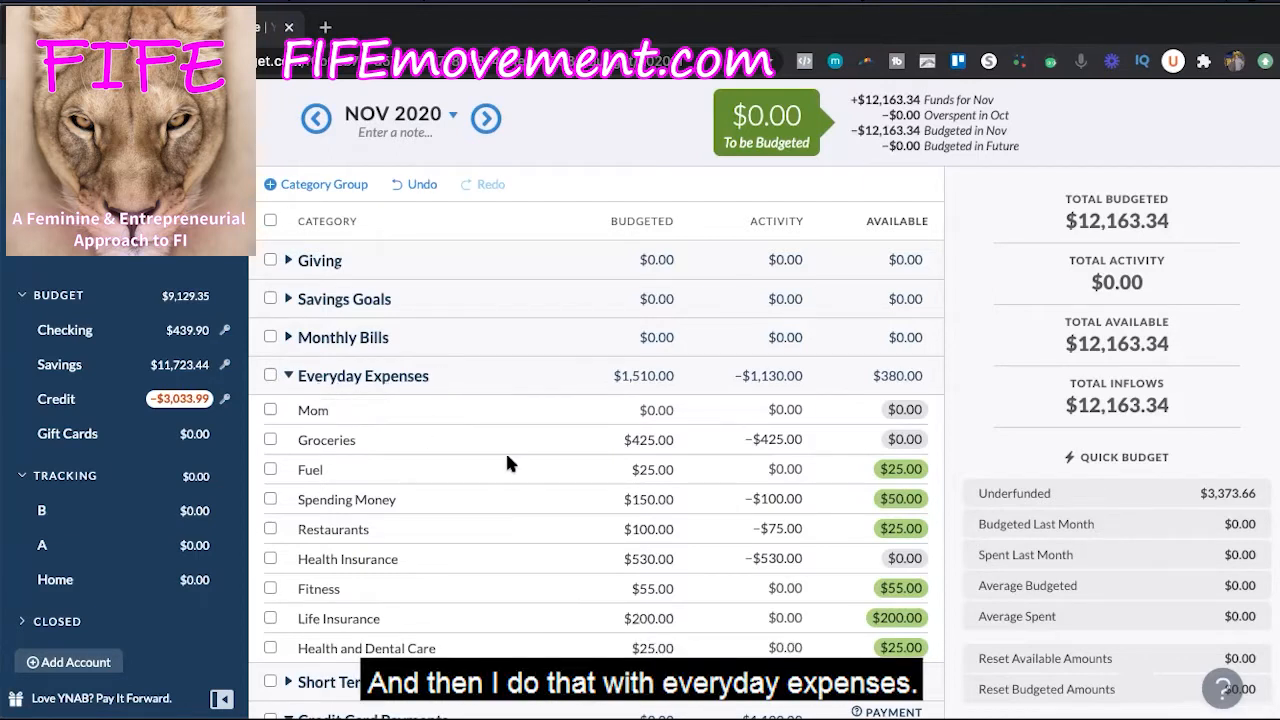
# Collapse the Credit Card Payments group and expand the Short Term Funds group to list its categories
pyautogui.scroll(-1, 620, 491)
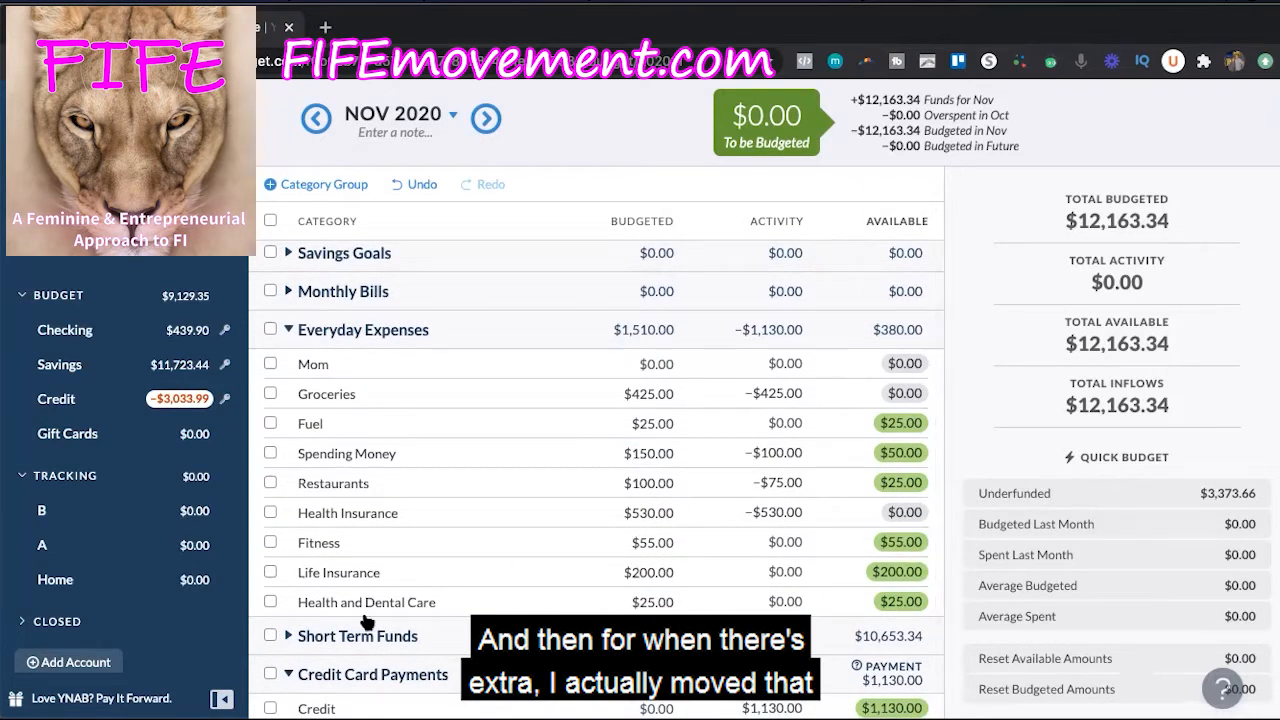
pyautogui.click(288, 674)
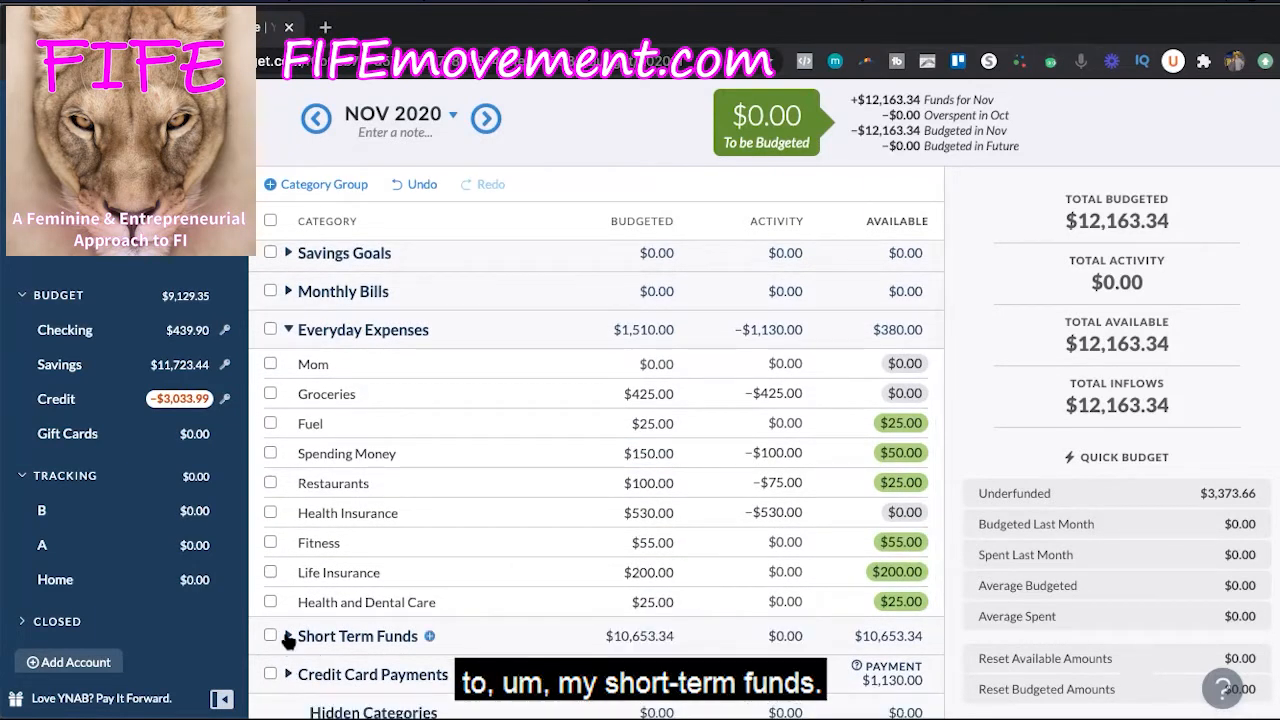
pyautogui.click(288, 637)
pyautogui.scroll(-3, 437, 538)
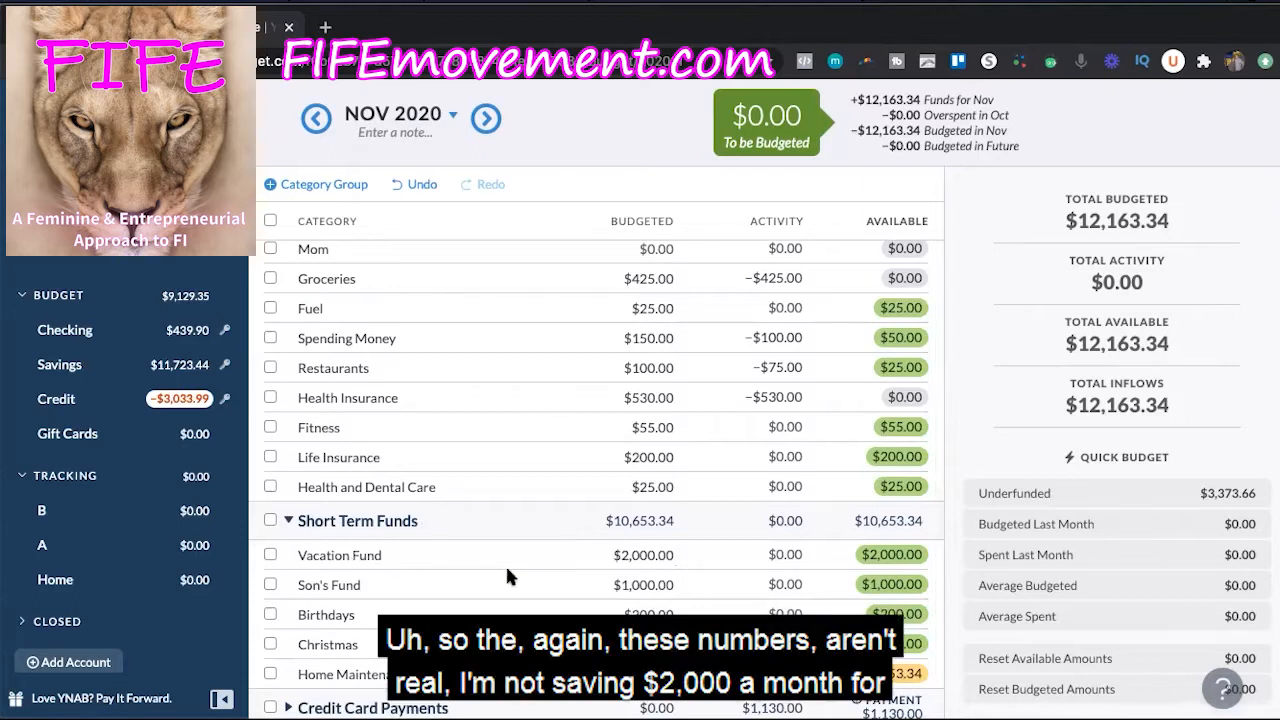
pyautogui.click(646, 603)
pyautogui.click(652, 560)
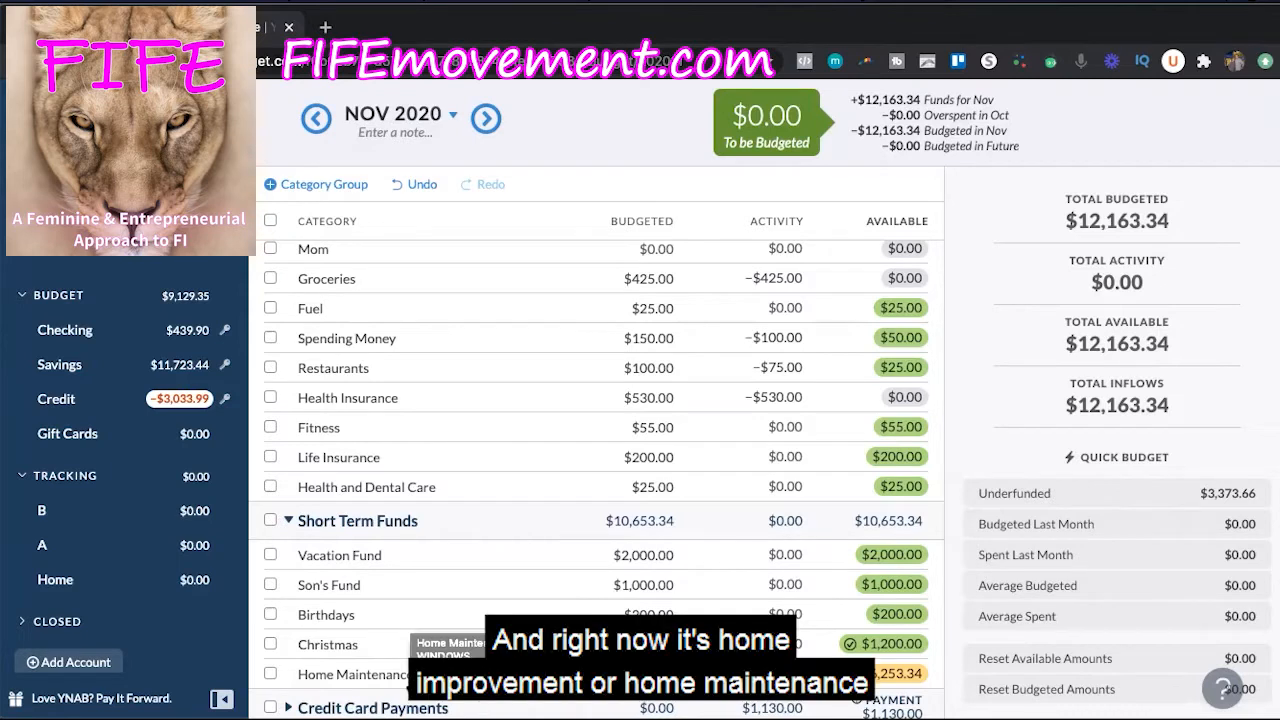
# Select the Home Maintenance / Improvements & Furniture category and view its goal details, leaving its name as it is
pyautogui.click(415, 675)
pyautogui.click(415, 675)
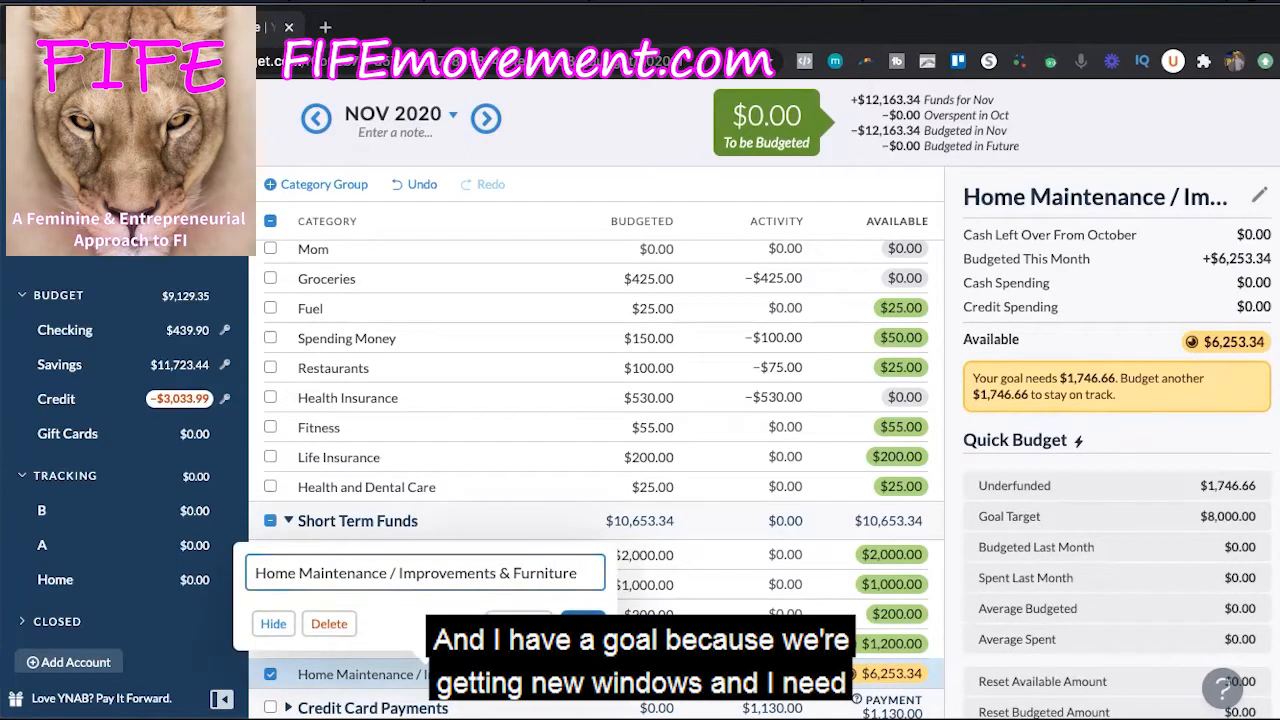
pyautogui.click(521, 622)
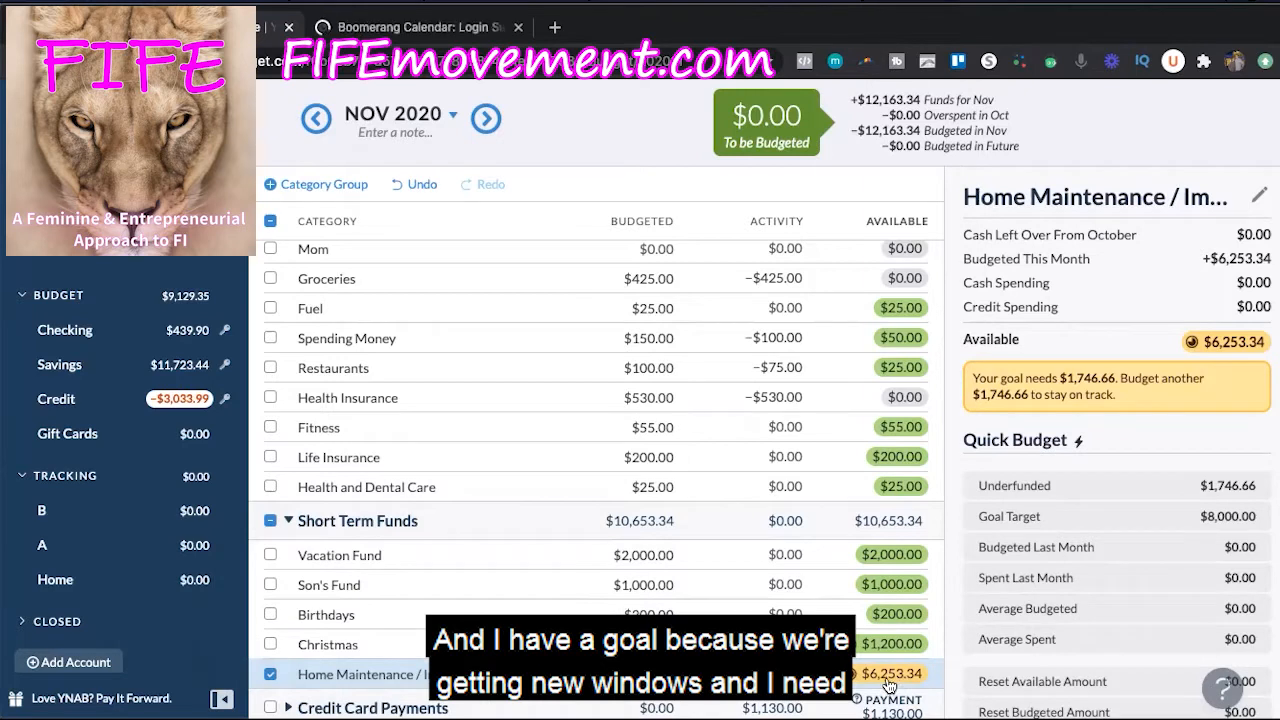
pyautogui.moveTo(888, 684)
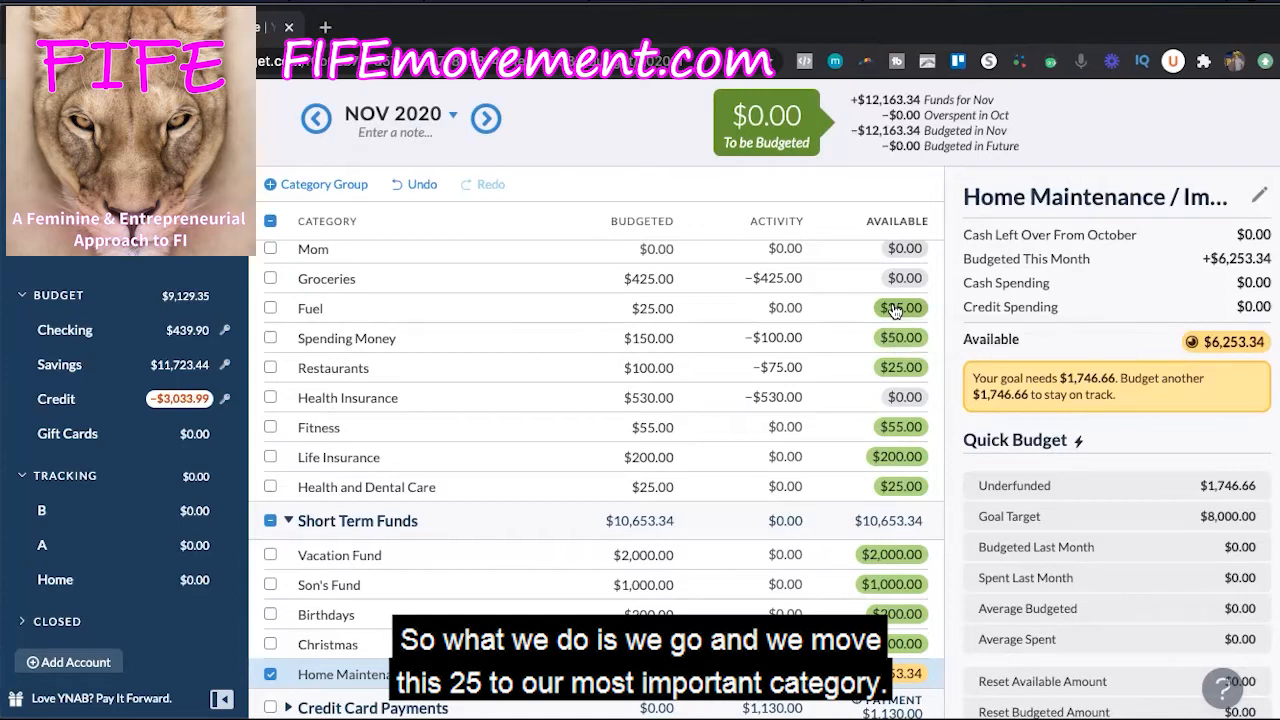
# Move the 25.00 available in Fuel to the Home Maintenance / Improvements & Furniture category in Short Term Funds
pyautogui.click(895, 308)
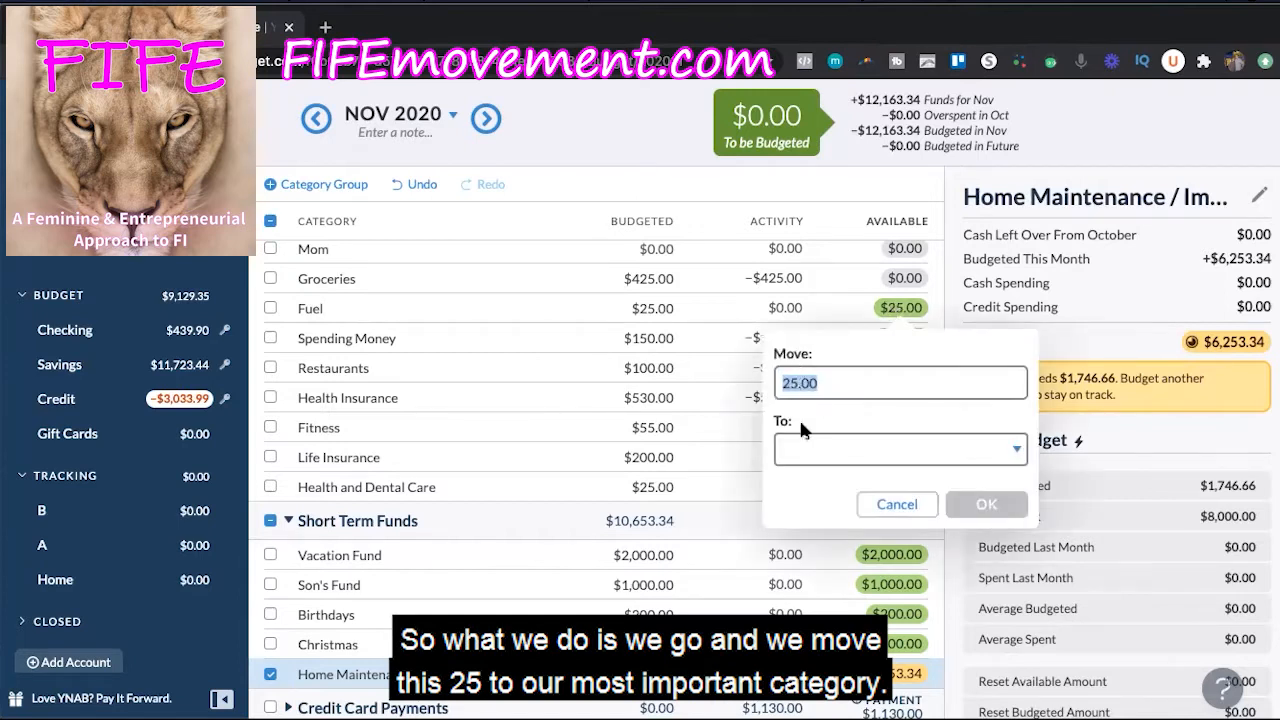
pyautogui.click(796, 452)
pyautogui.scroll(-5, 800, 585)
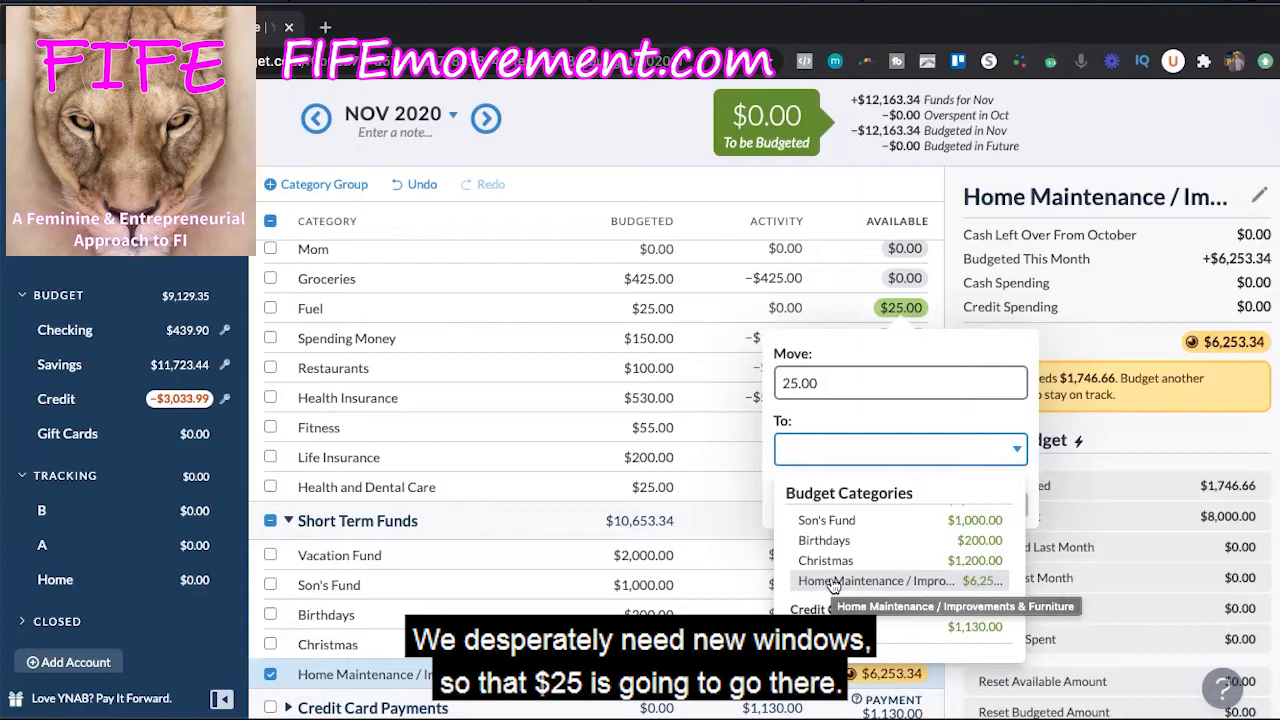
pyautogui.click(832, 582)
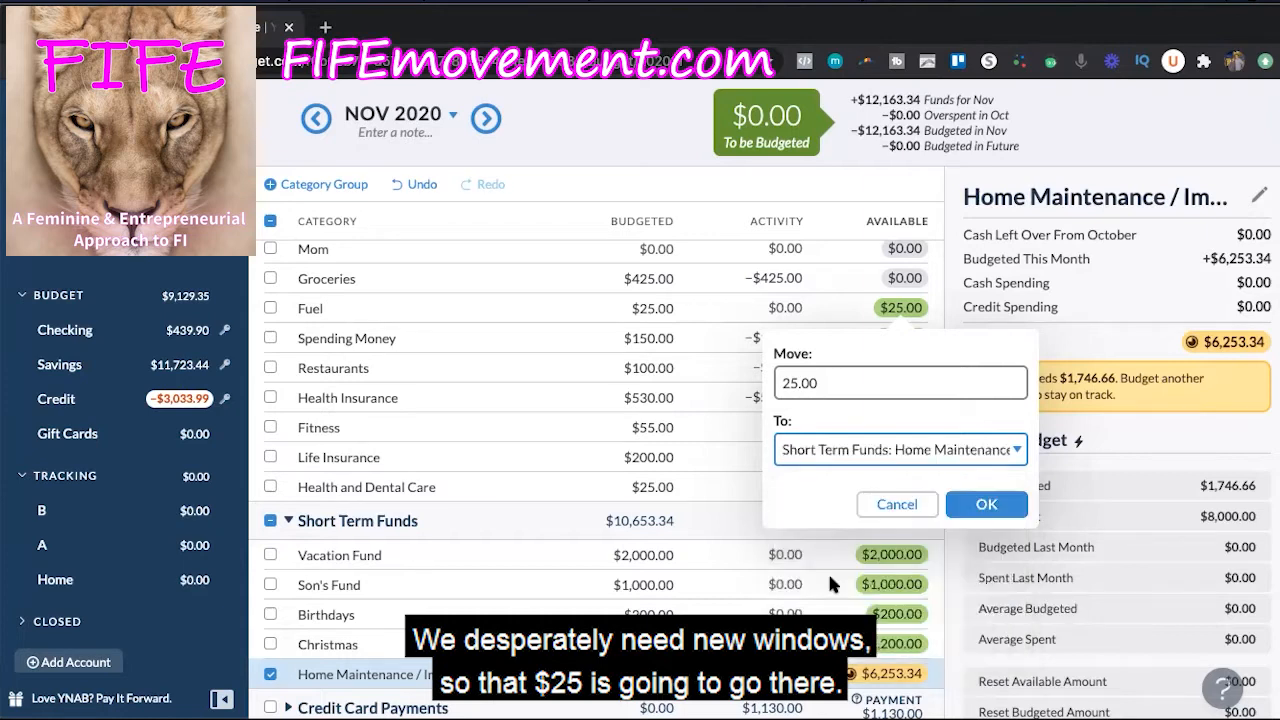
pyautogui.click(979, 504)
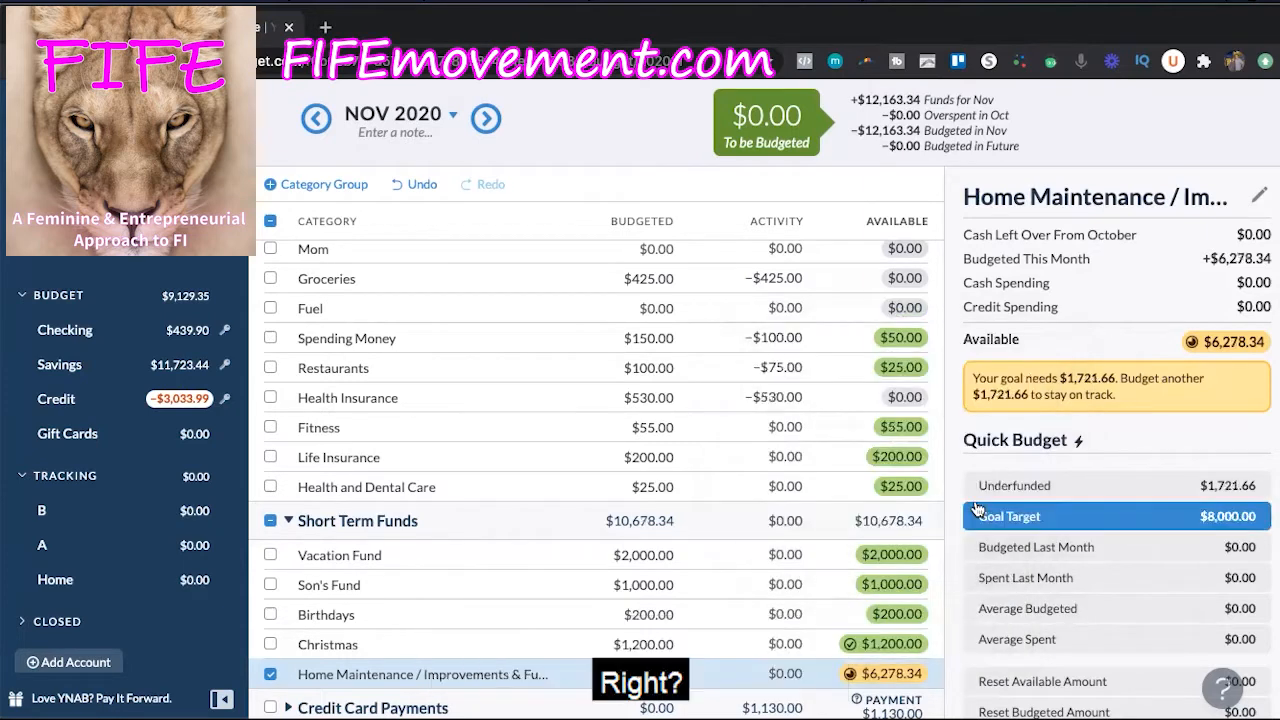
# Move the 50.00 available in Spending Money to the Home Maintenance / Improvements & Furniture category
pyautogui.click(884, 341)
pyautogui.click(785, 479)
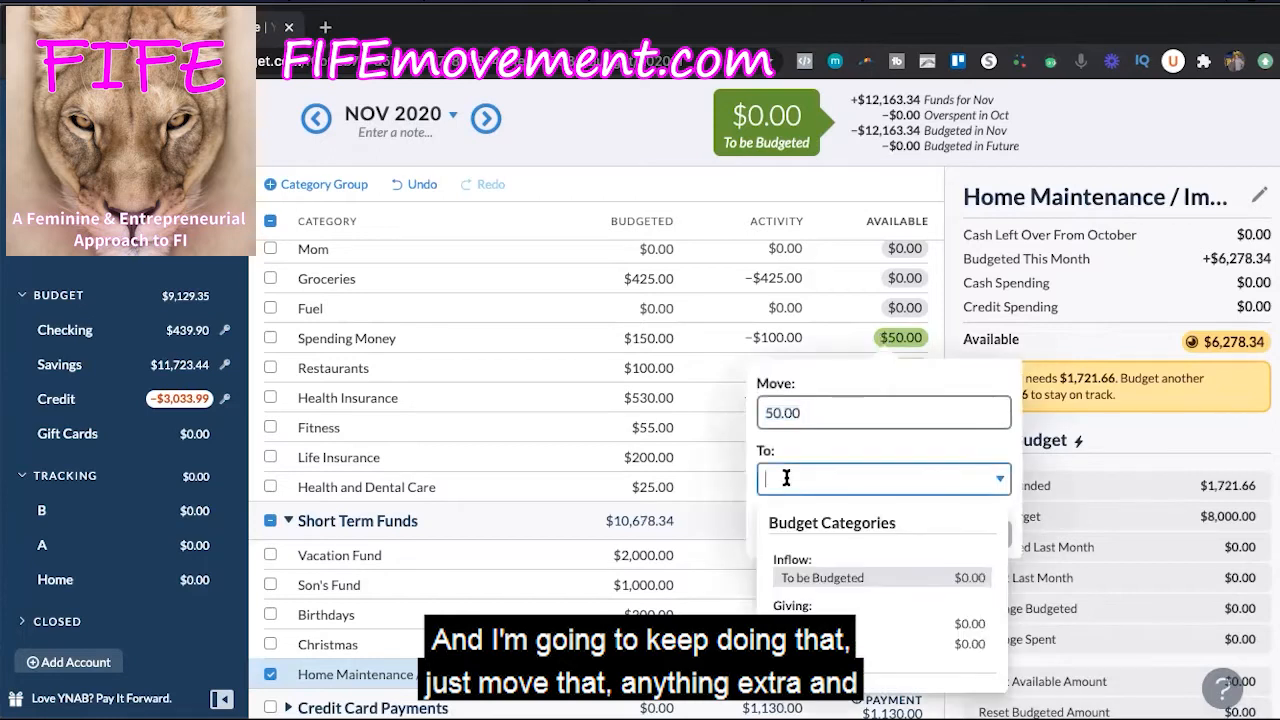
pyautogui.scroll(-10, 797, 604)
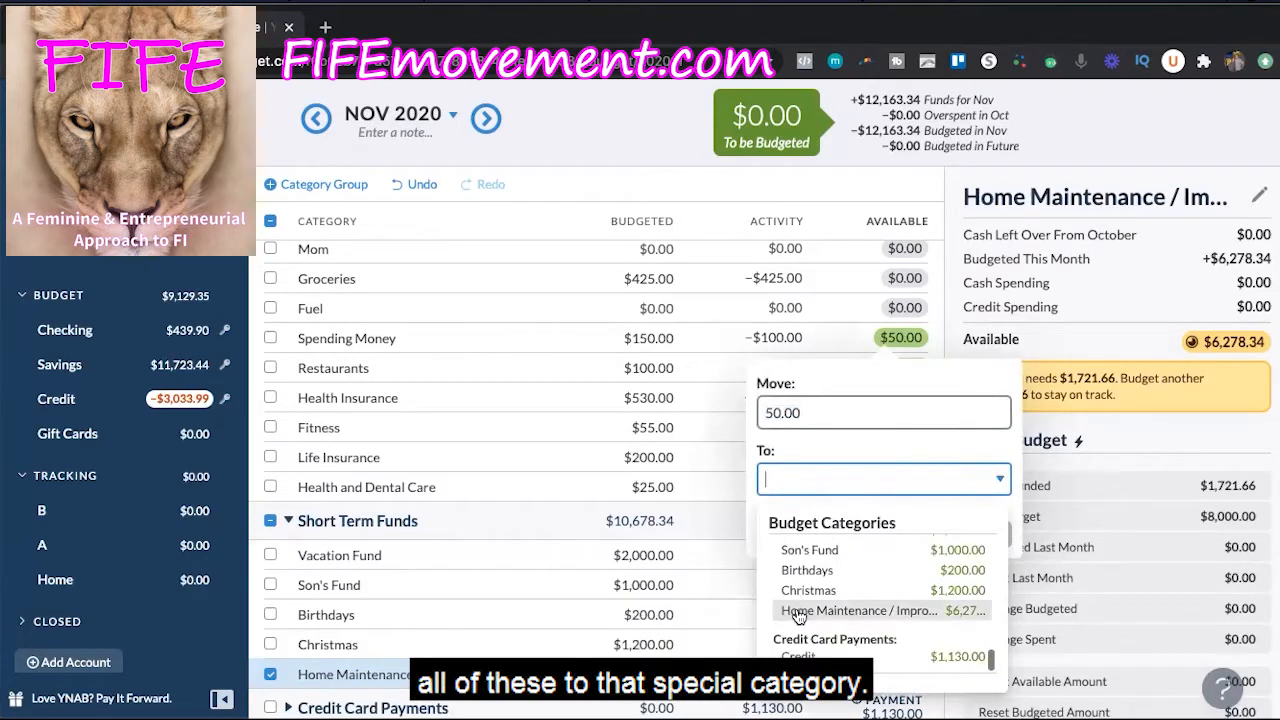
pyautogui.click(800, 608)
pyautogui.click(978, 528)
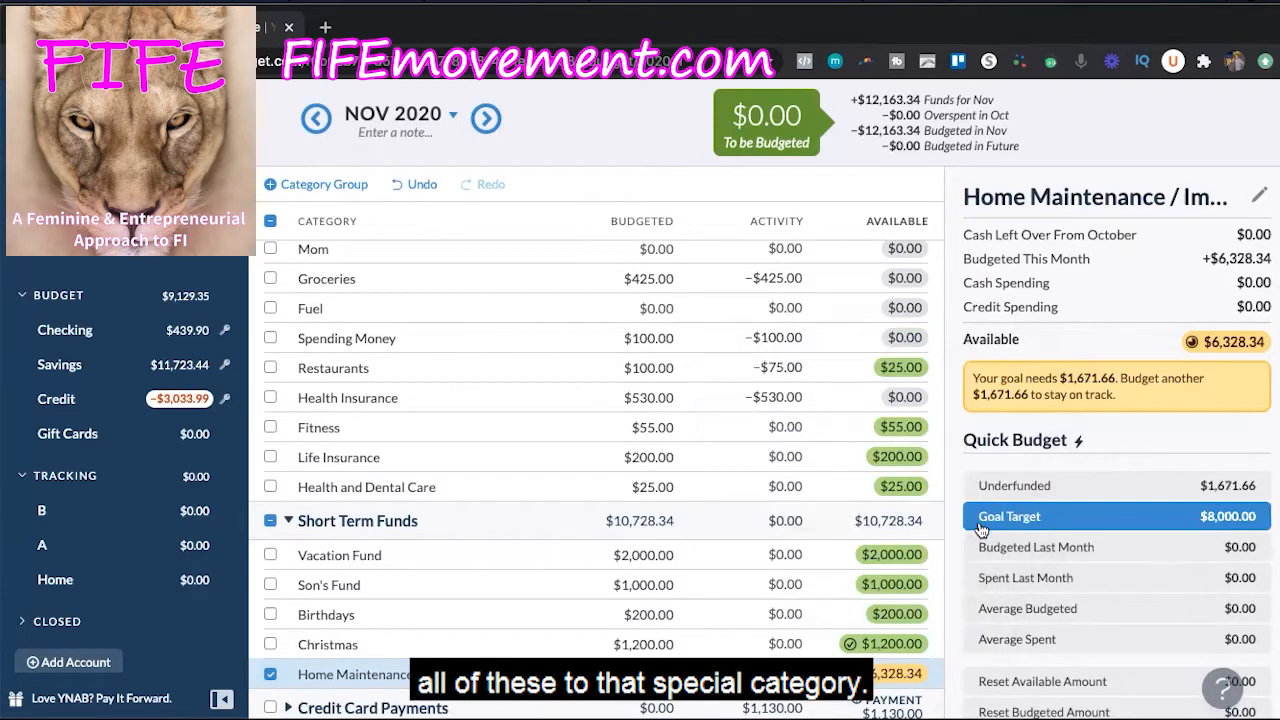
# Move the 25.00 available in Restaurants to the Home Maintenance / Improvements & Furniture category
pyautogui.click(898, 367)
pyautogui.click(843, 509)
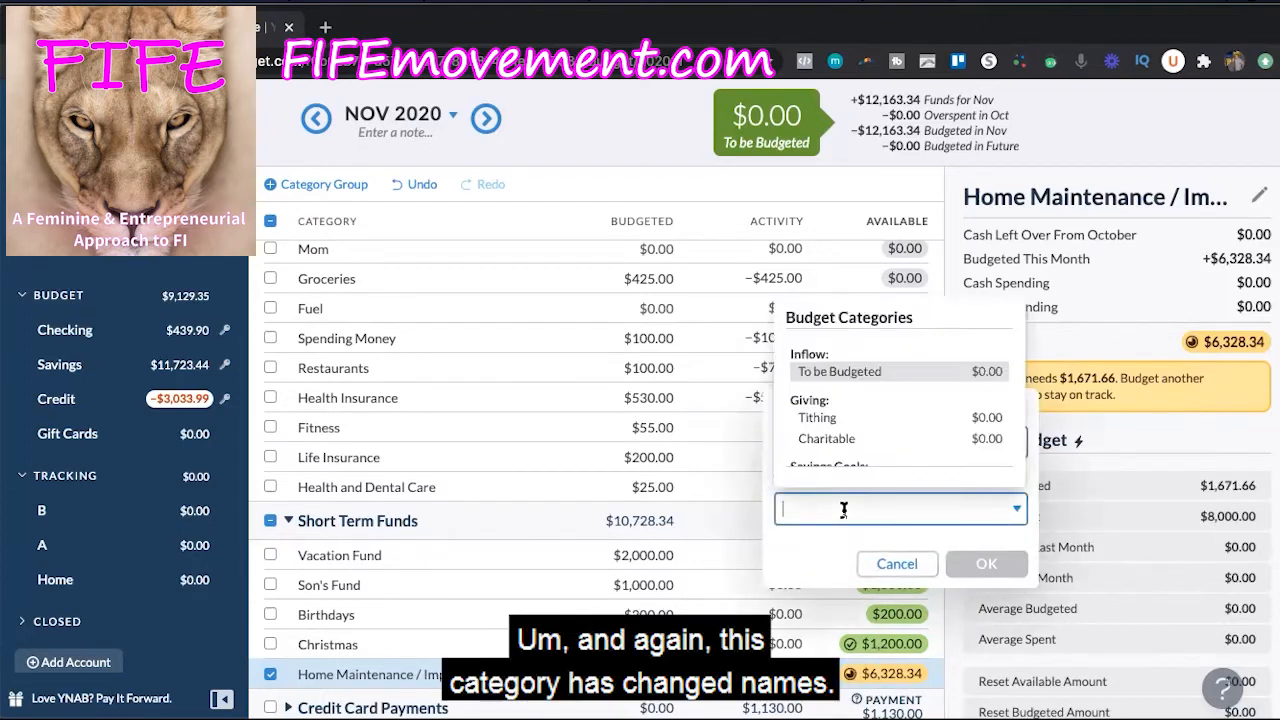
pyautogui.scroll(-6, 843, 450)
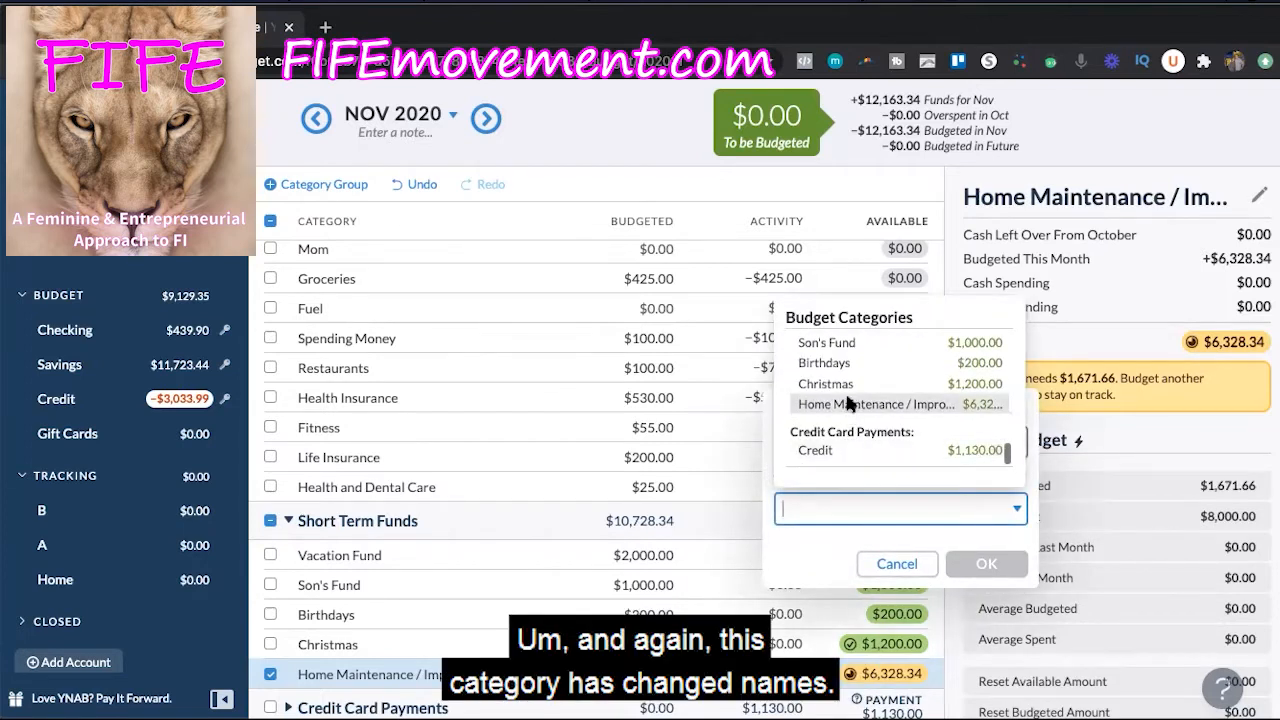
pyautogui.click(852, 408)
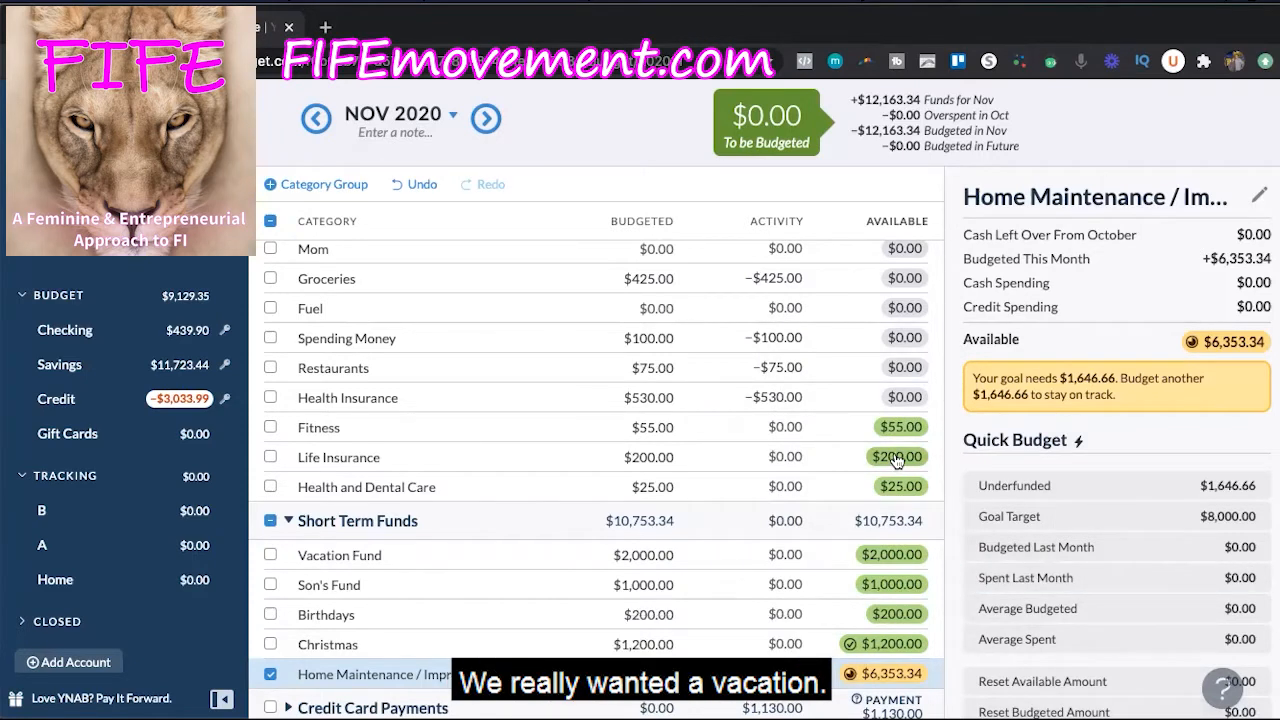
# Move the 55.00 available in Fitness to the Home Maintenance / Improvements & Furniture category
pyautogui.click(900, 427)
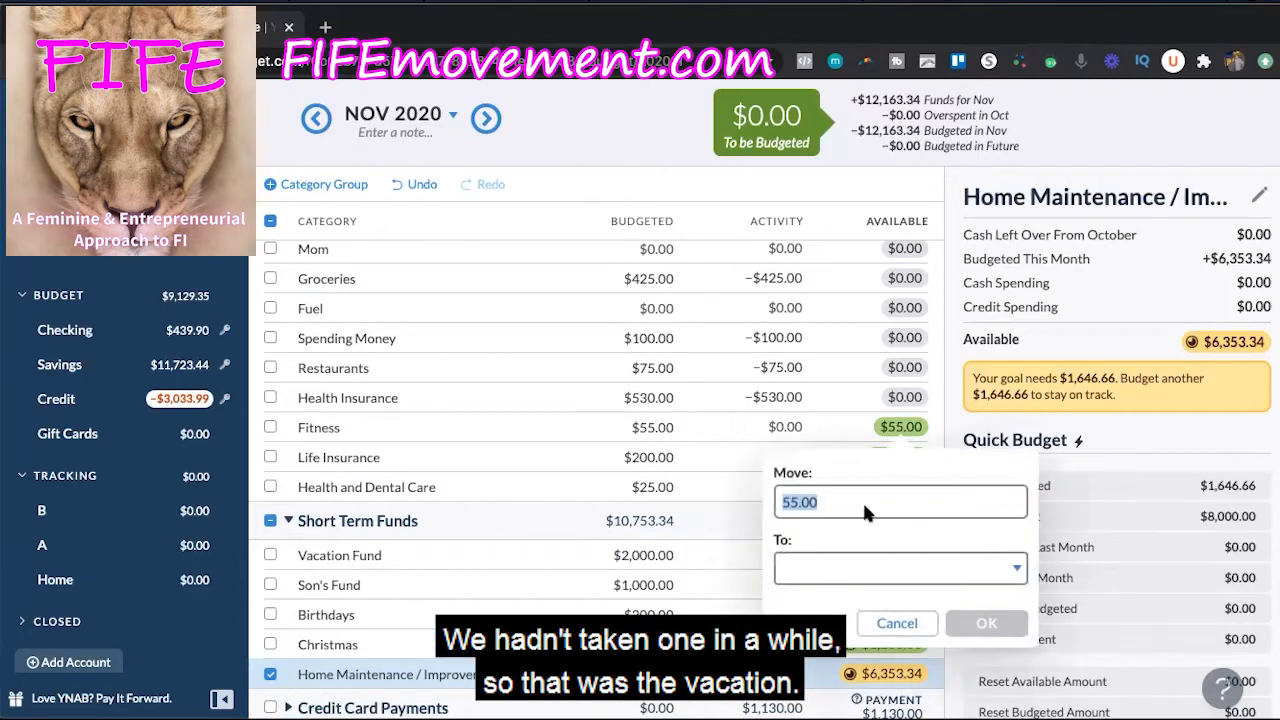
pyautogui.click(817, 567)
pyautogui.scroll(-5, 848, 478)
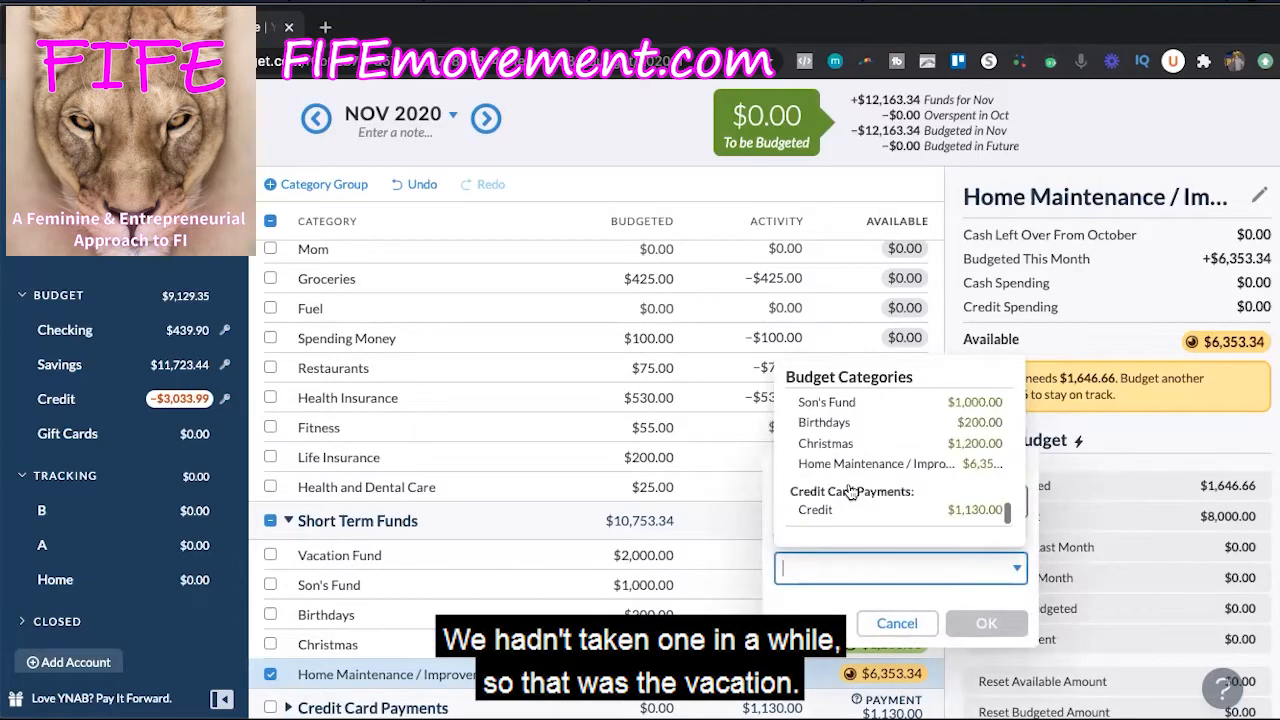
pyautogui.click(848, 466)
pyautogui.click(986, 623)
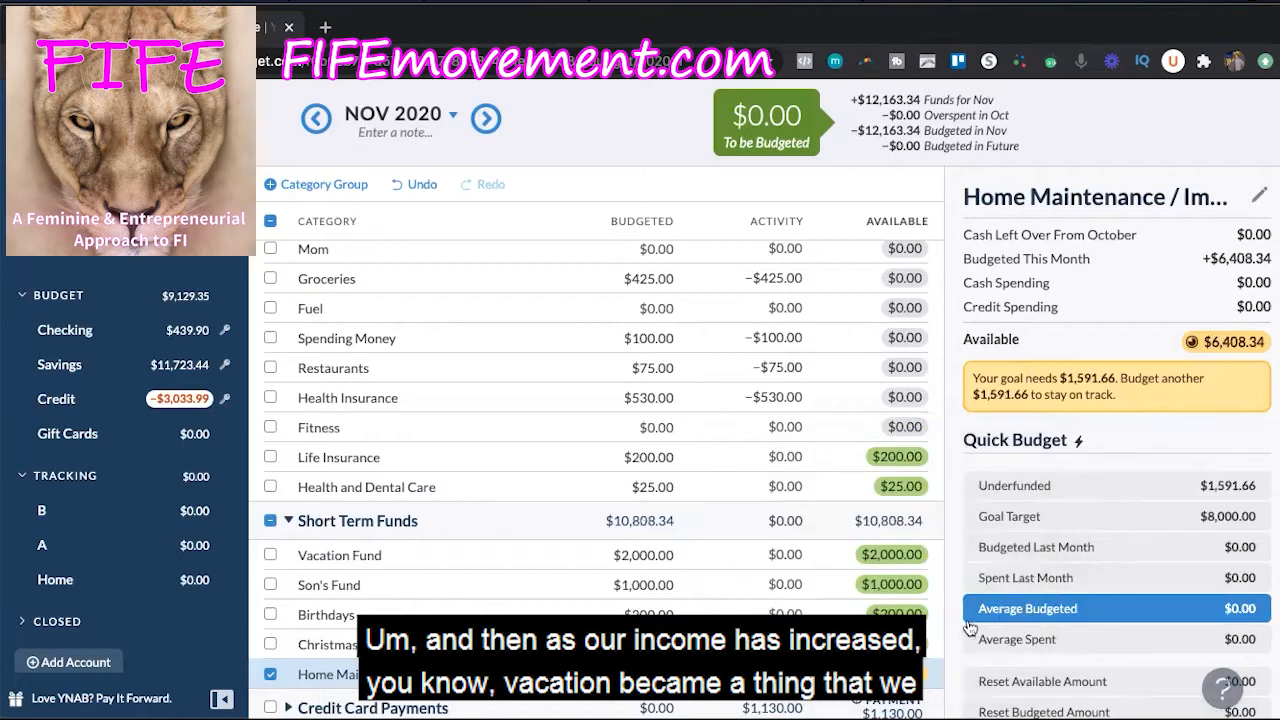